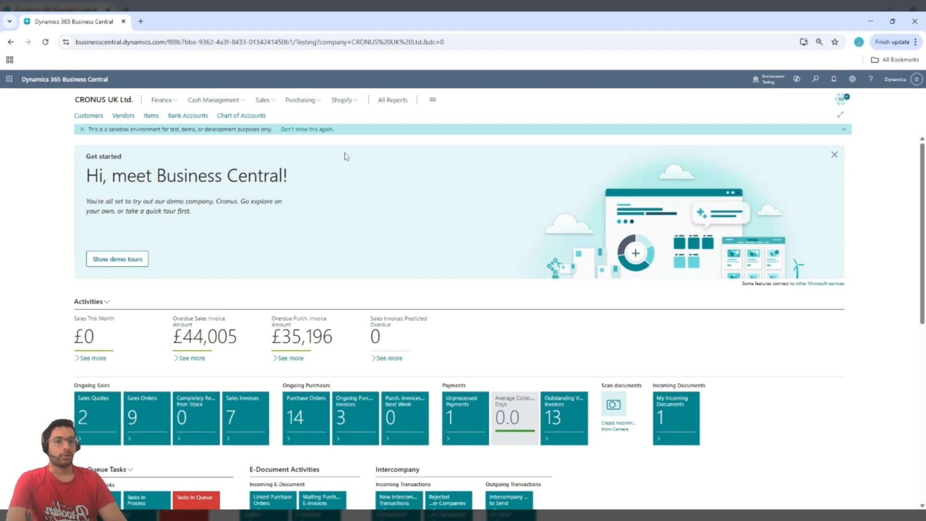
- Find the Sales Orders list through search and start a new sales order
left_click(817, 79)
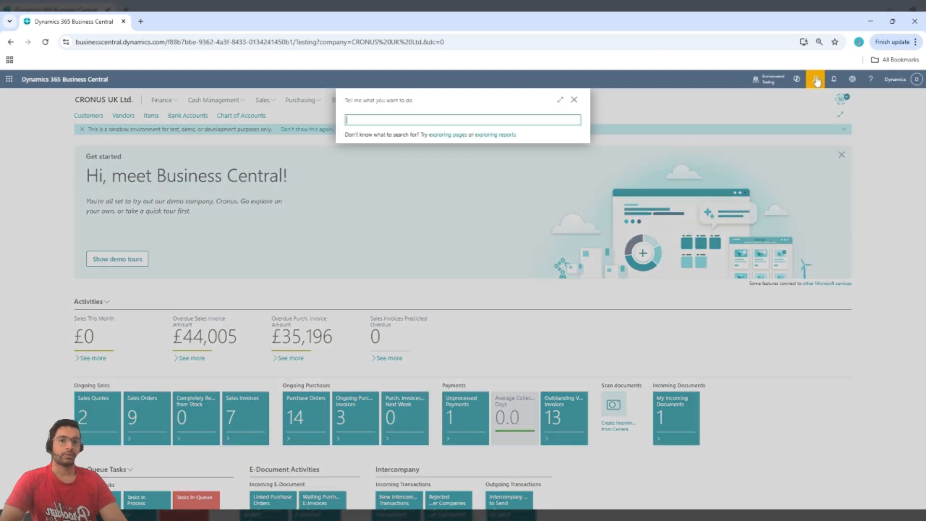
type("sales")
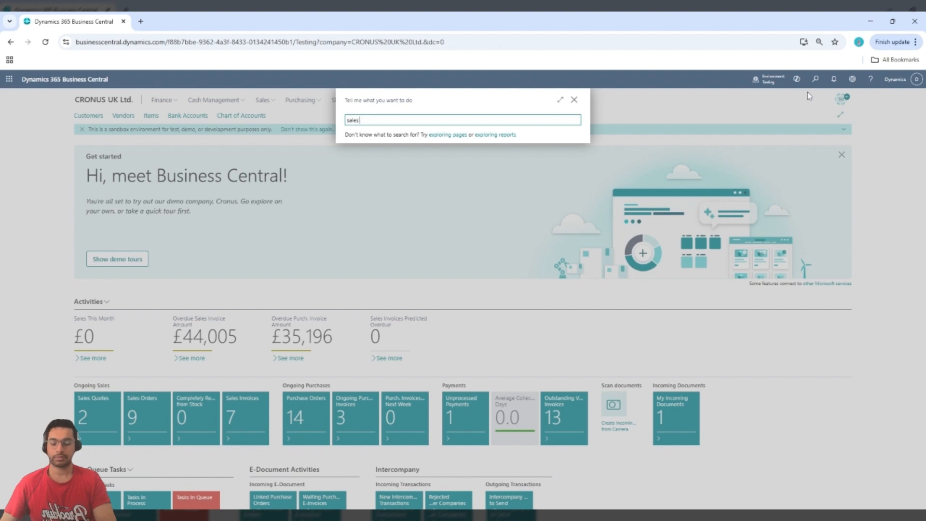
type(" order")
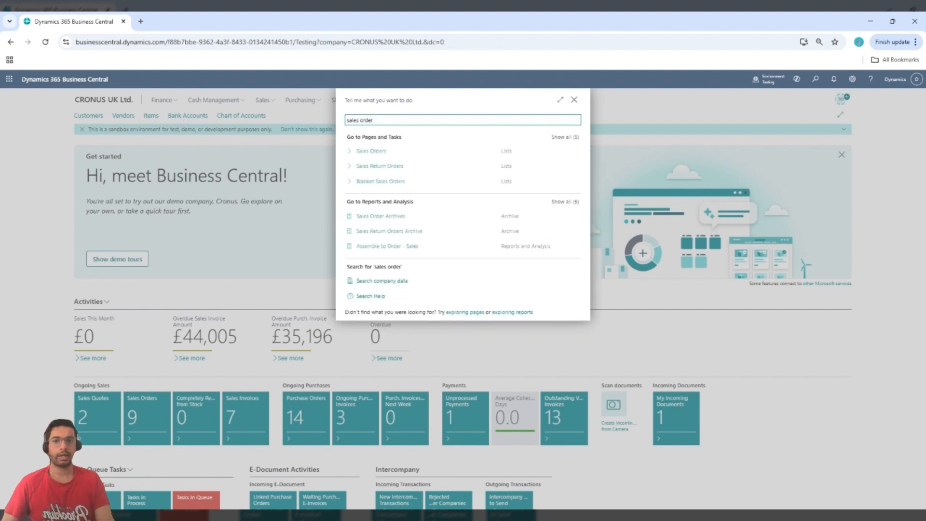
left_click(380, 152)
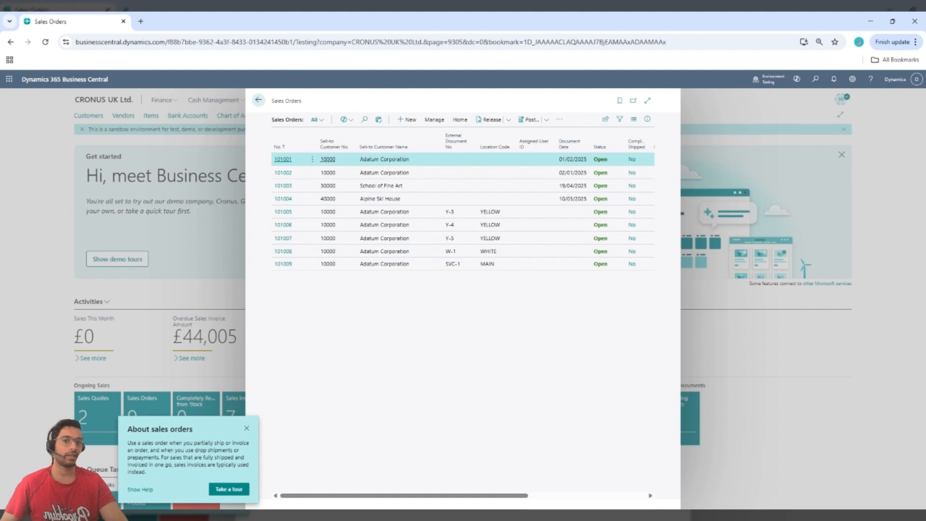
left_click(408, 123)
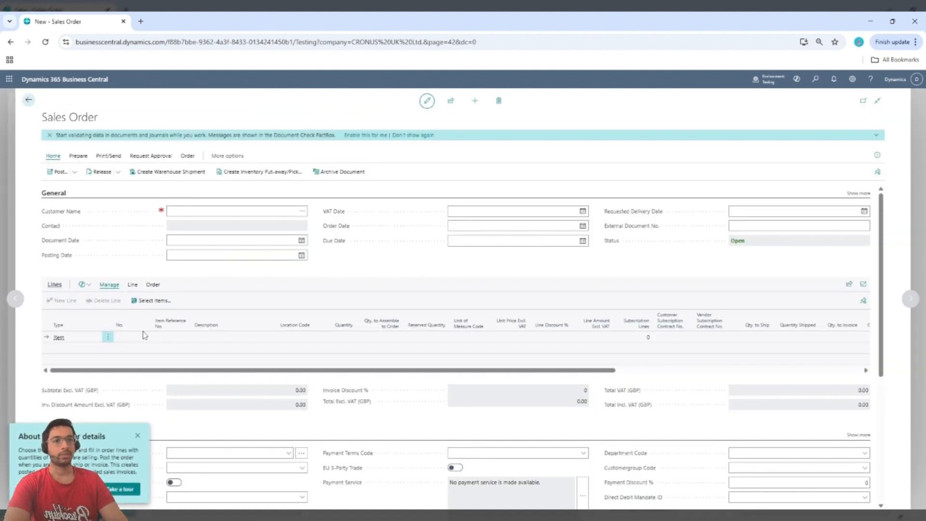
- Dismiss the tour tip and set the order's customer to Adatum Corporation from the customer list
left_click(138, 436)
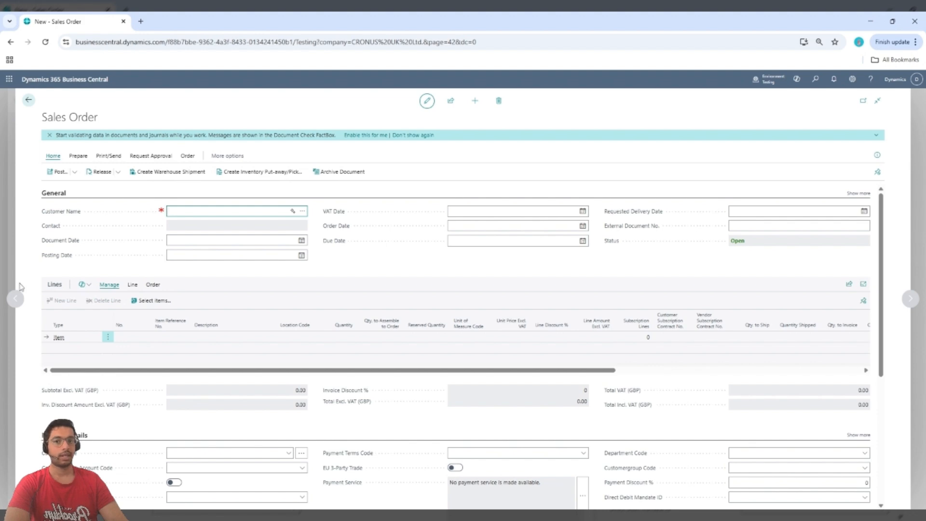
left_click(295, 212)
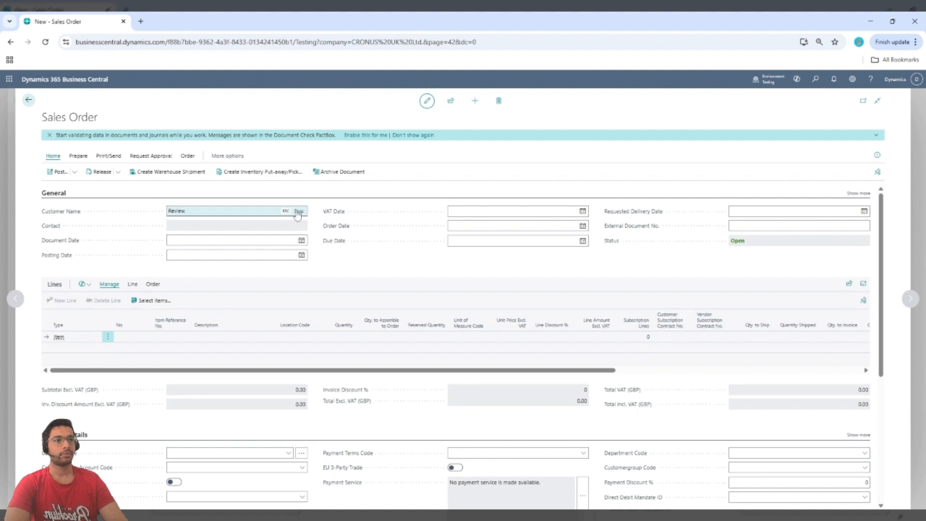
left_click(298, 212)
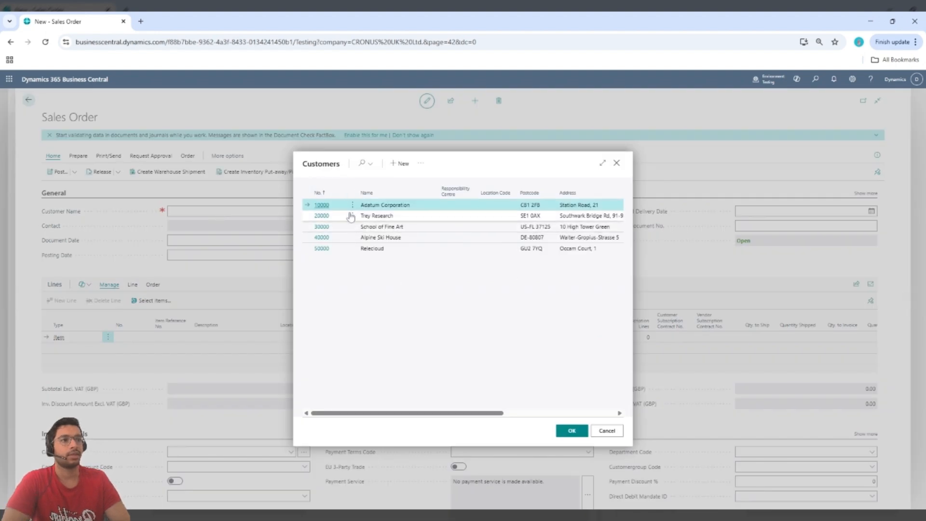
left_click(579, 435)
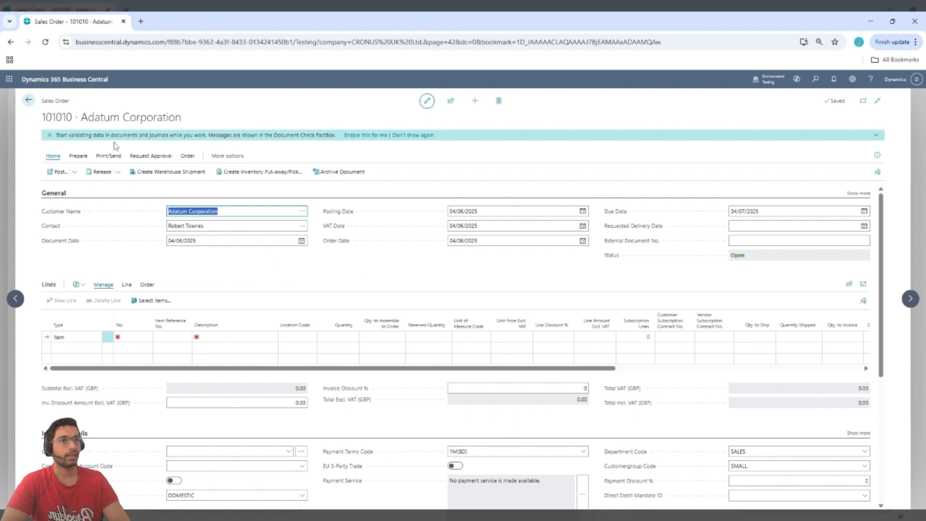
left_click_drag(42, 112, 42, 117)
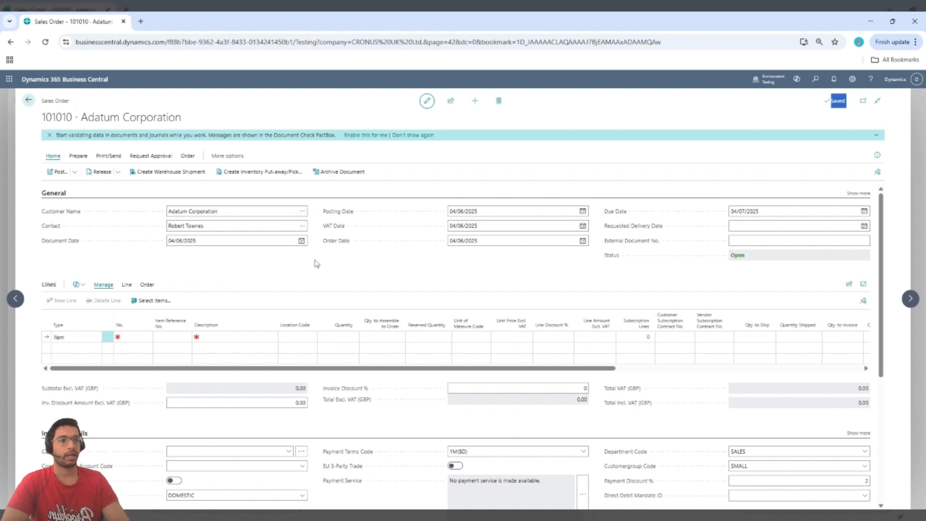
- Add item 1900-S, PARIS Guest Chair, black, to the first order line from the full item list
left_click(140, 337)
left_click(147, 337)
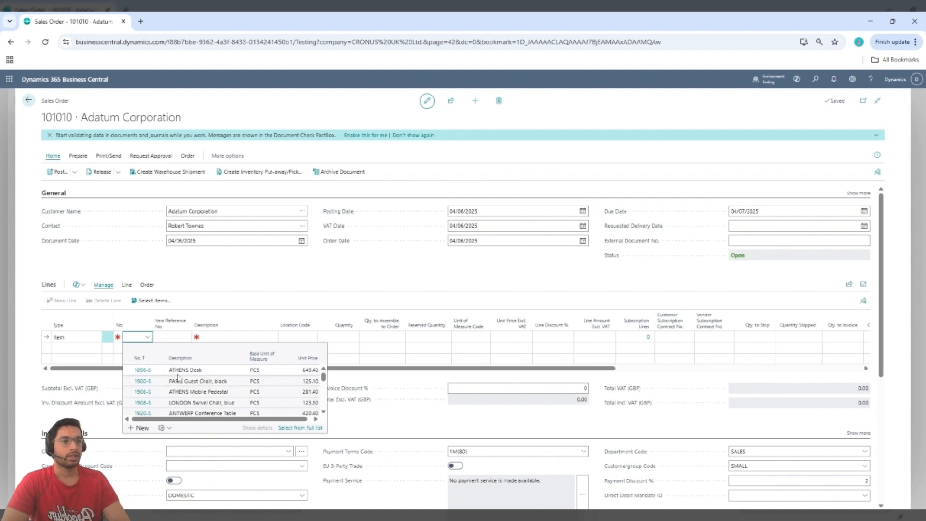
left_click(300, 428)
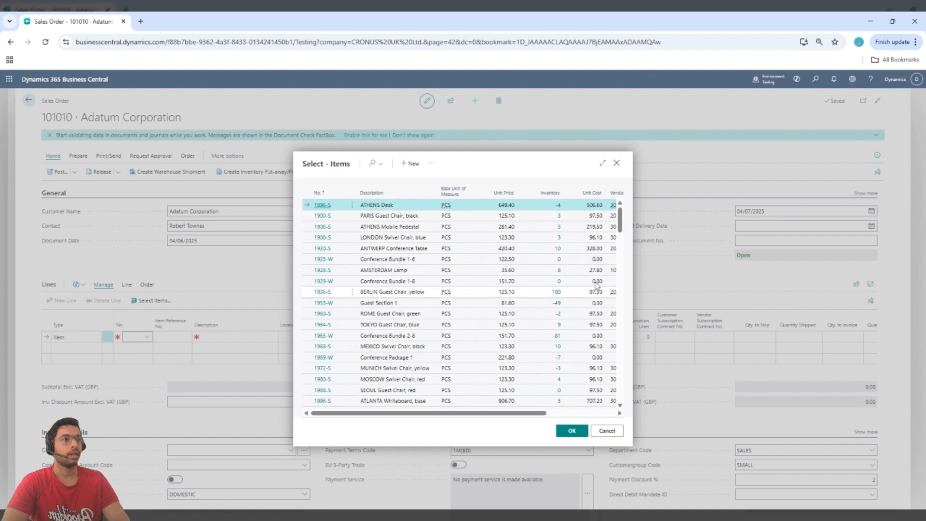
left_click(559, 217)
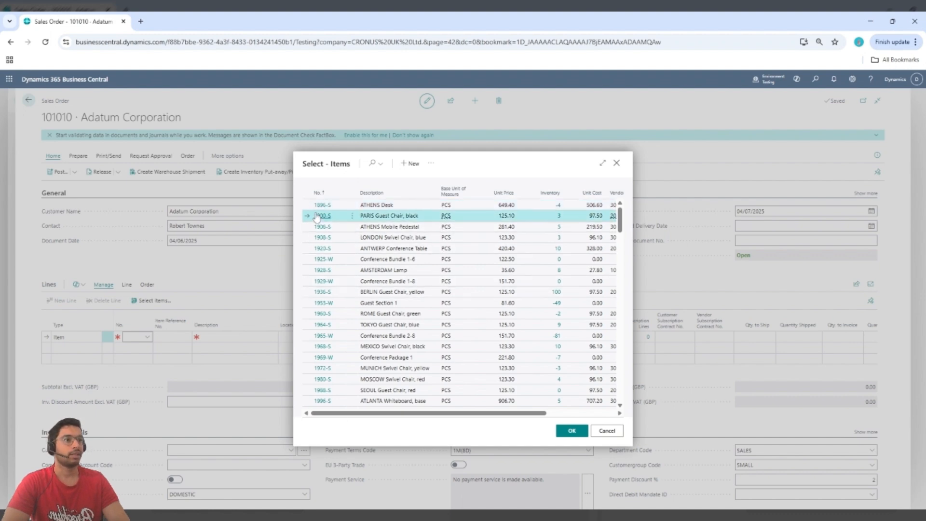
left_click(575, 431)
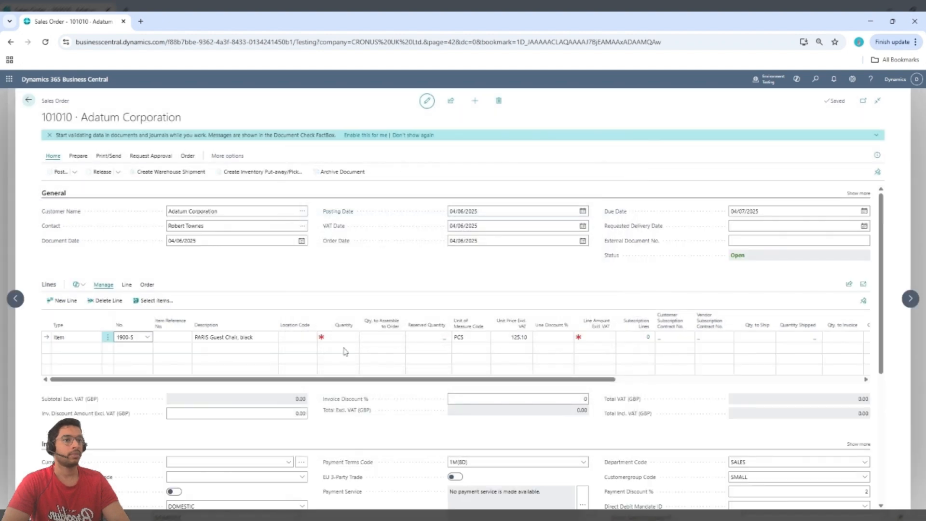
- Set the quantity of the PARIS Guest Chair line to 2
left_click(342, 337)
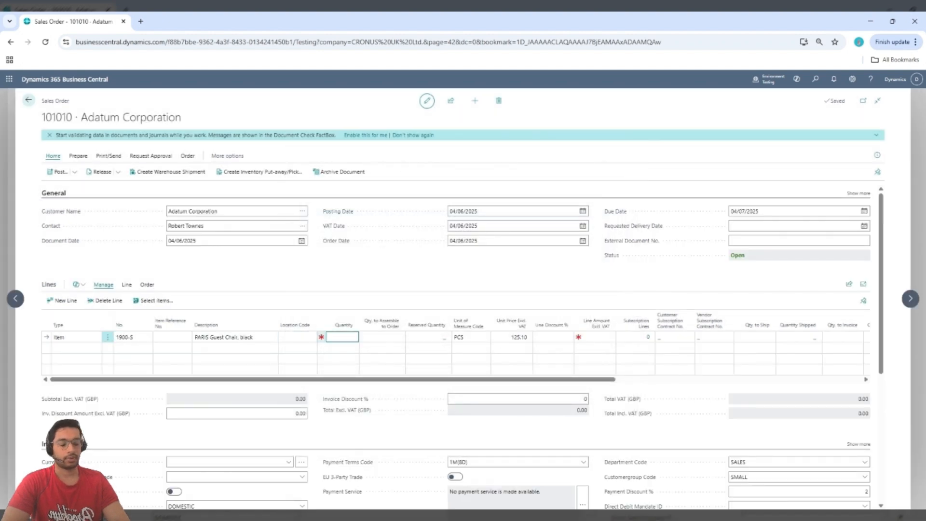
key("Tab")
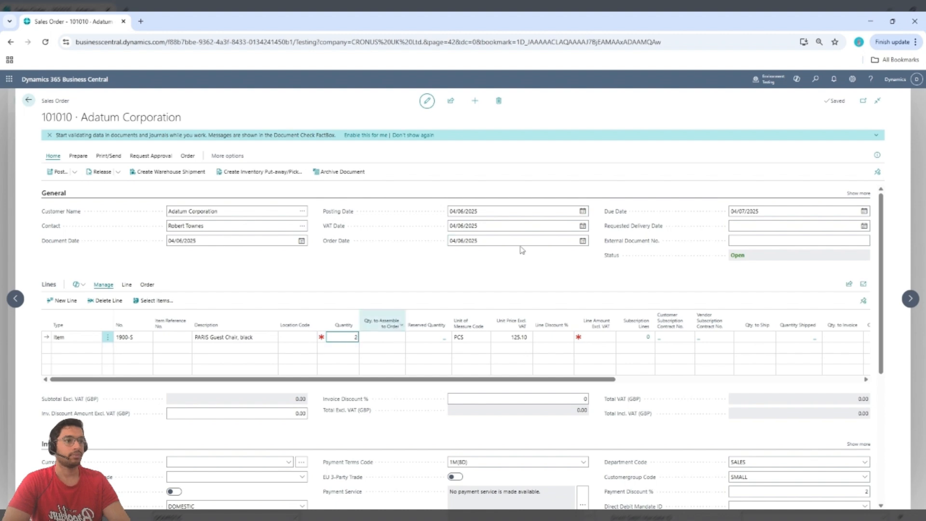
left_click(505, 335)
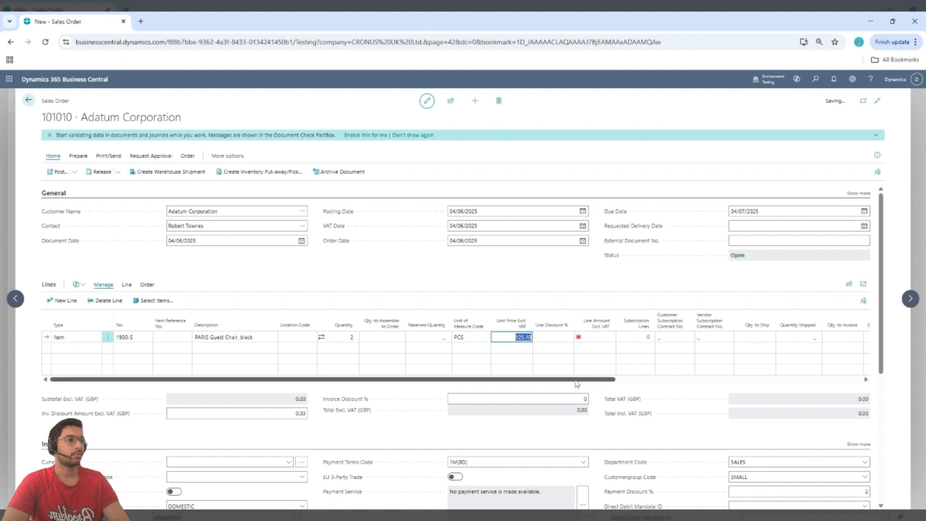
- Review the line's price, amount, quantity to ship and invoice, and dates, plus the order's invoice and shipping details
left_click_drag(576, 381, 480, 377)
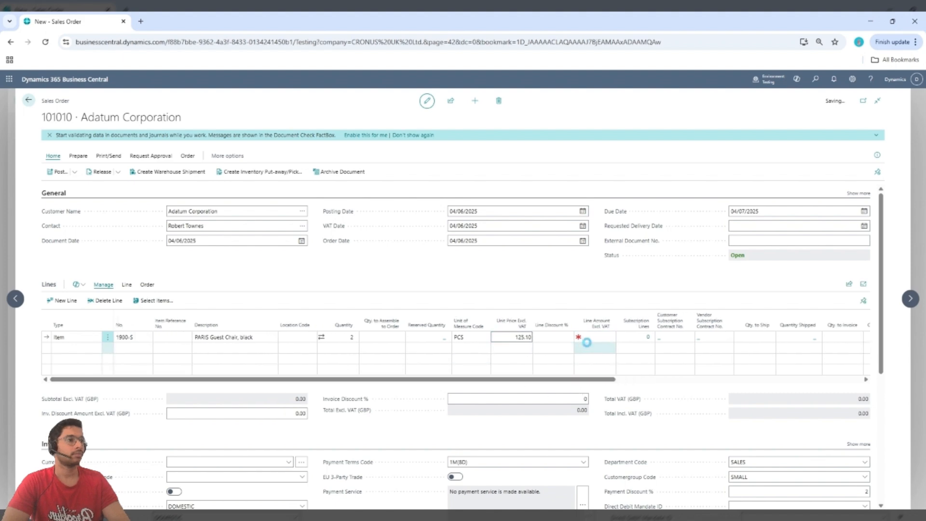
mouse_move(519, 310)
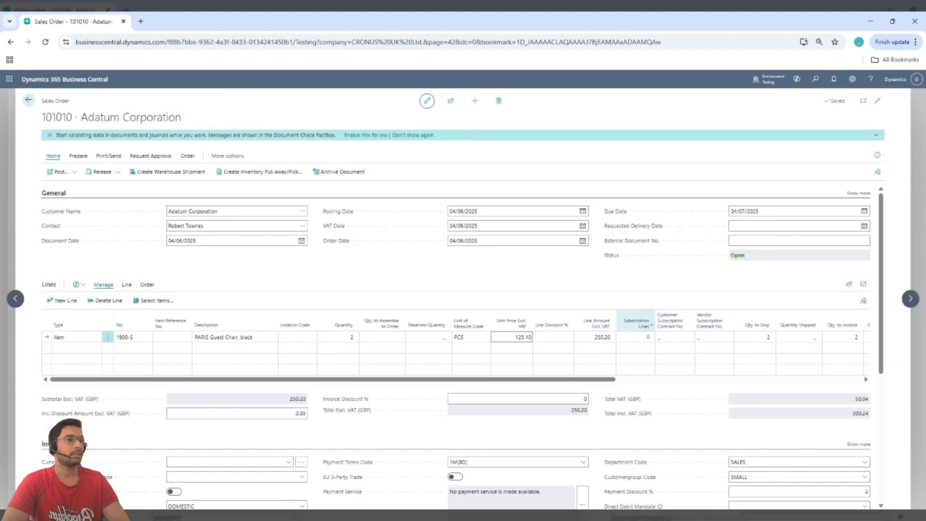
left_click(511, 369)
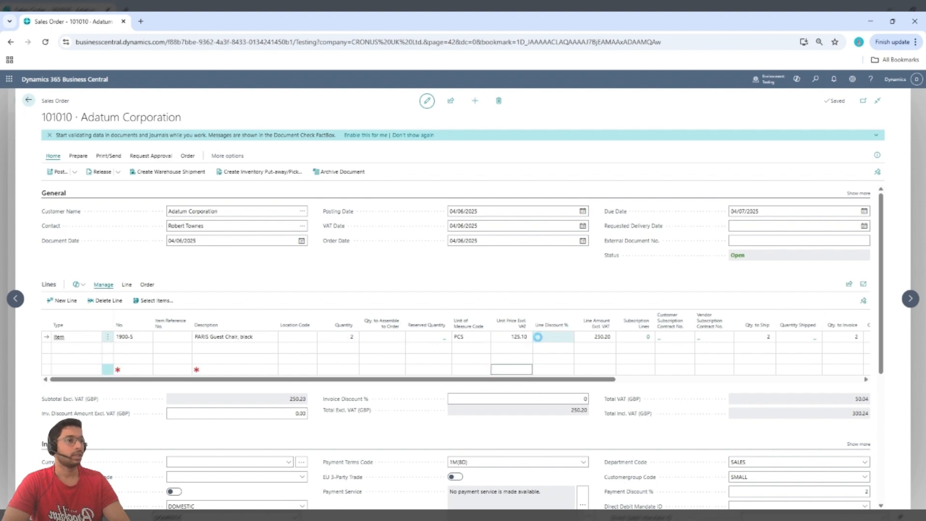
left_click(523, 337)
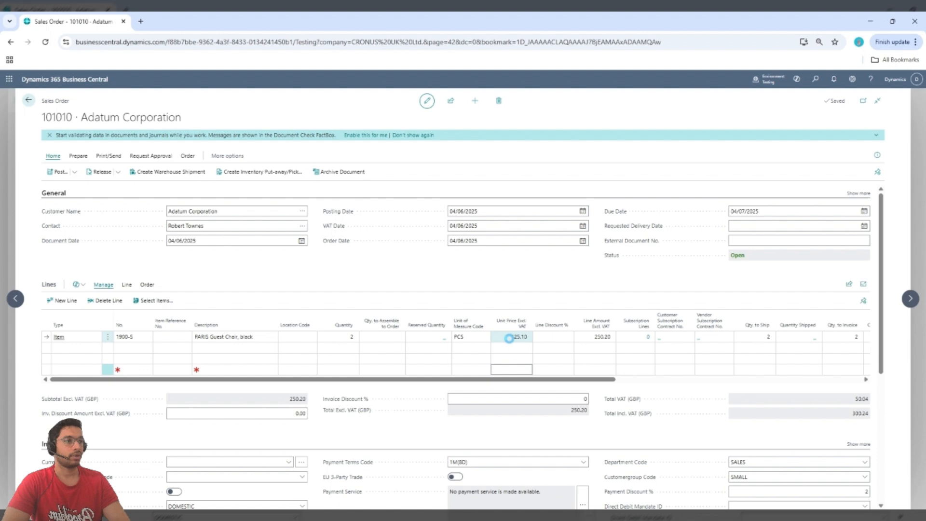
left_click(598, 335)
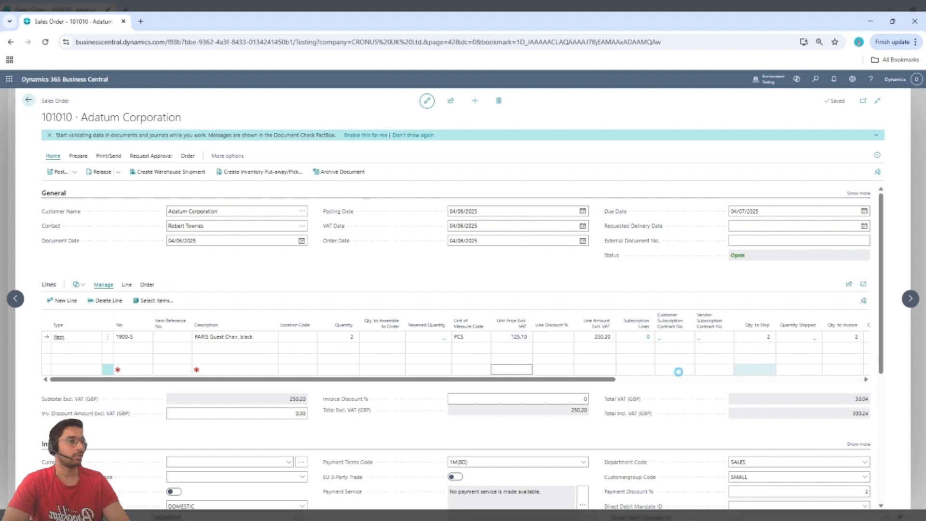
left_click_drag(589, 381, 862, 400)
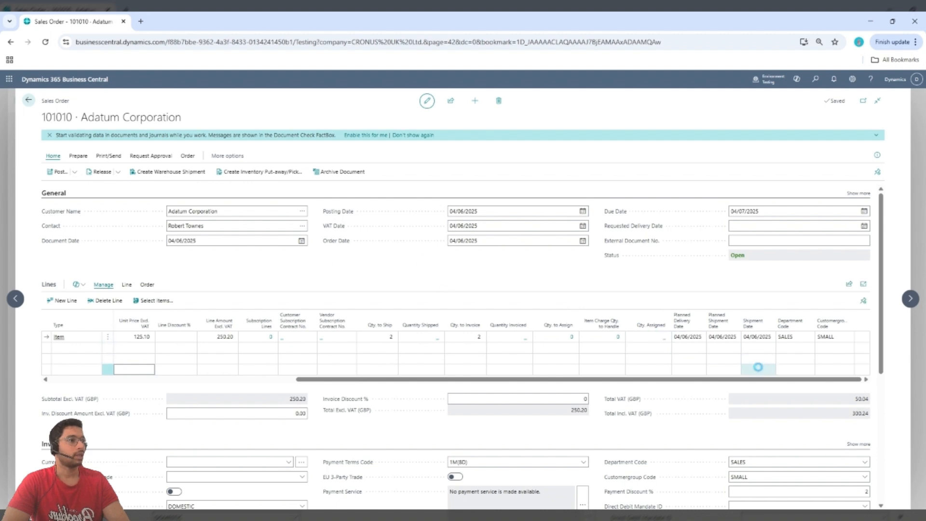
scroll(254, 355, "down", 2)
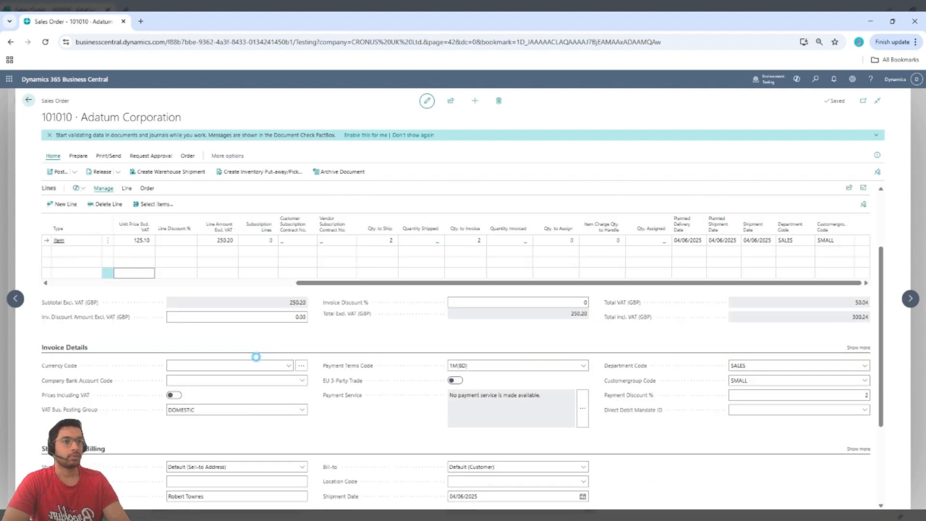
scroll(326, 356, "down", 2)
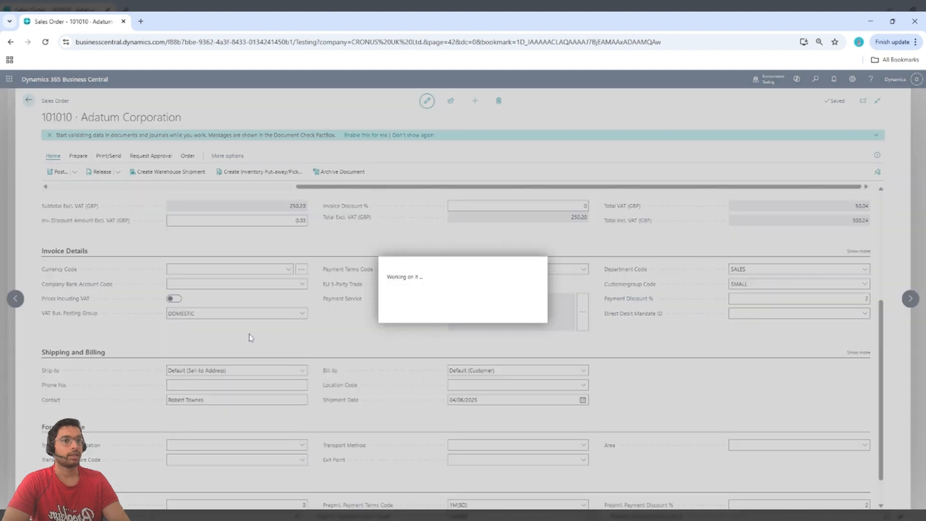
scroll(389, 343, "down", 1)
scroll(390, 344, "up", 5)
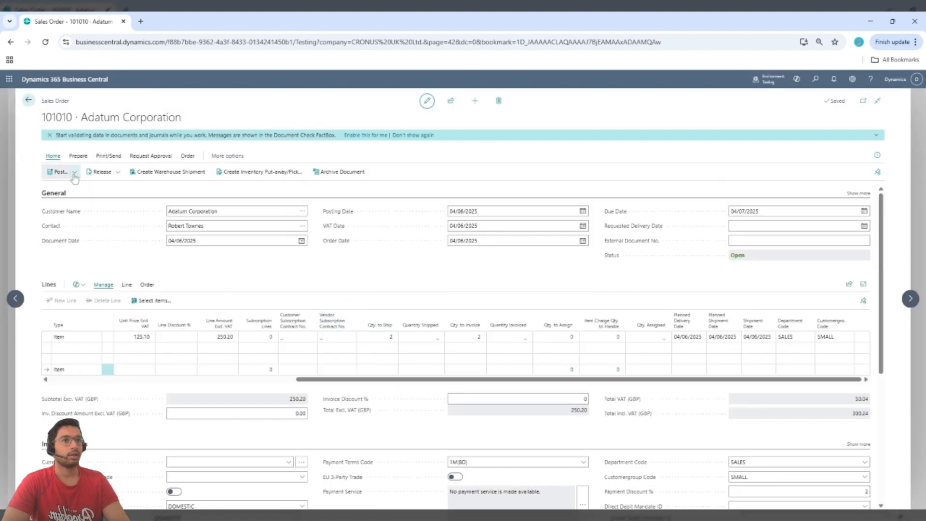
- Release the Adatum Corporation sales order
left_click(75, 174)
left_click(109, 176)
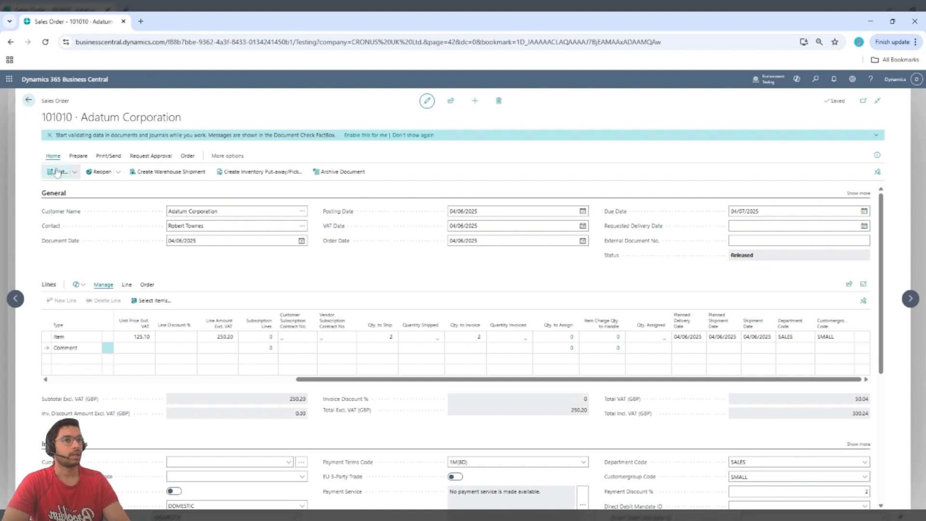
left_click(119, 172)
- Post the released sales order with the Ship option only
left_click(74, 172)
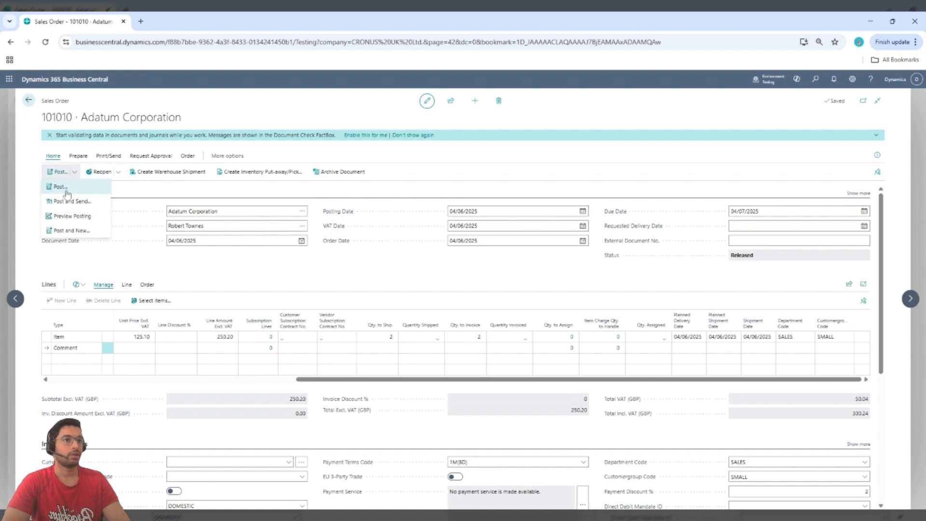
left_click(67, 191)
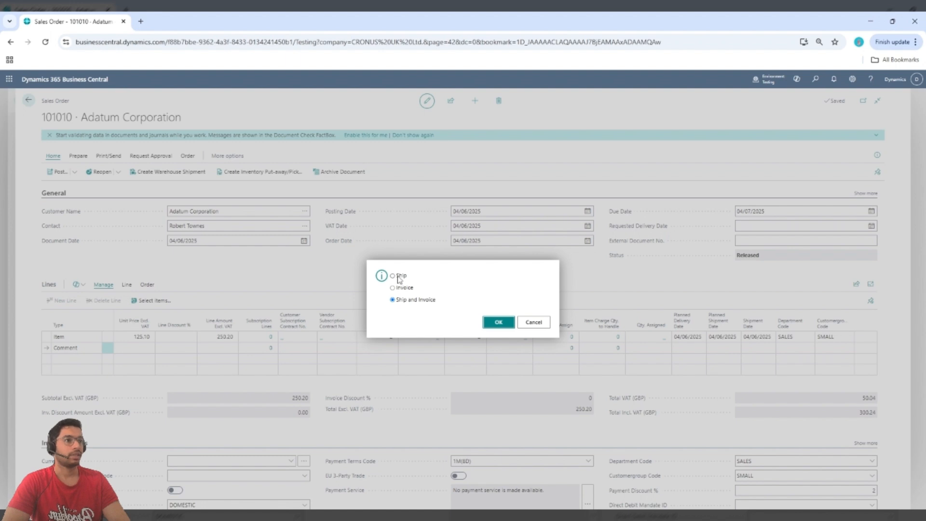
left_click(399, 279)
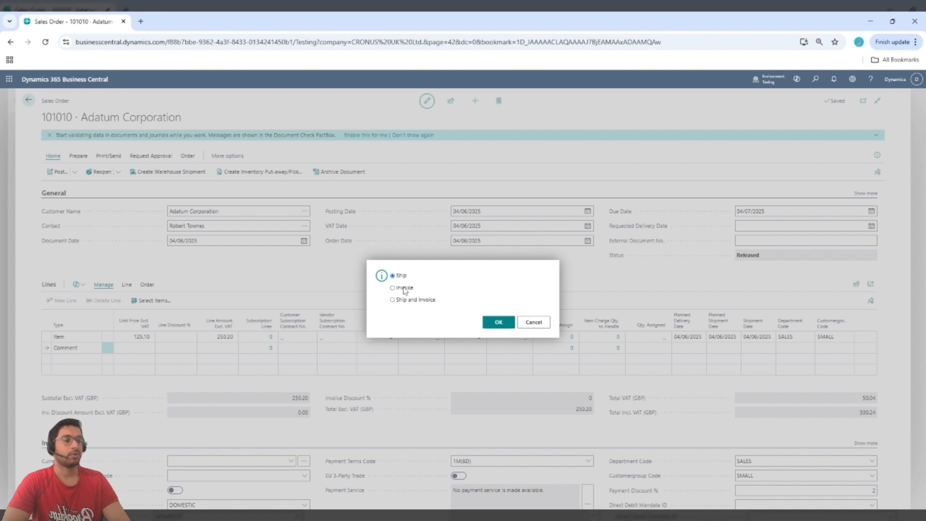
left_click(505, 327)
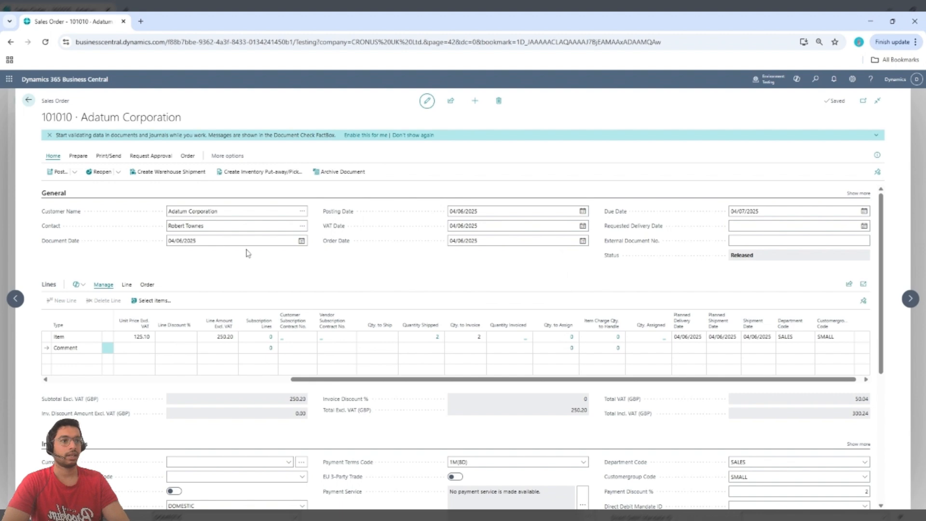
- Reopen the released Adatum Corporation order from the Sales Orders list to check its shipped quantity, and return to the list
left_click(29, 101)
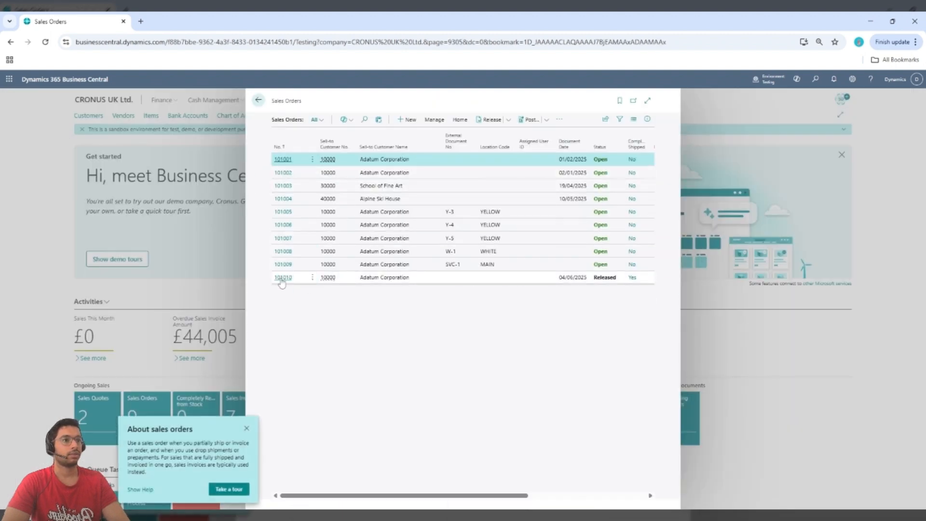
left_click(282, 278)
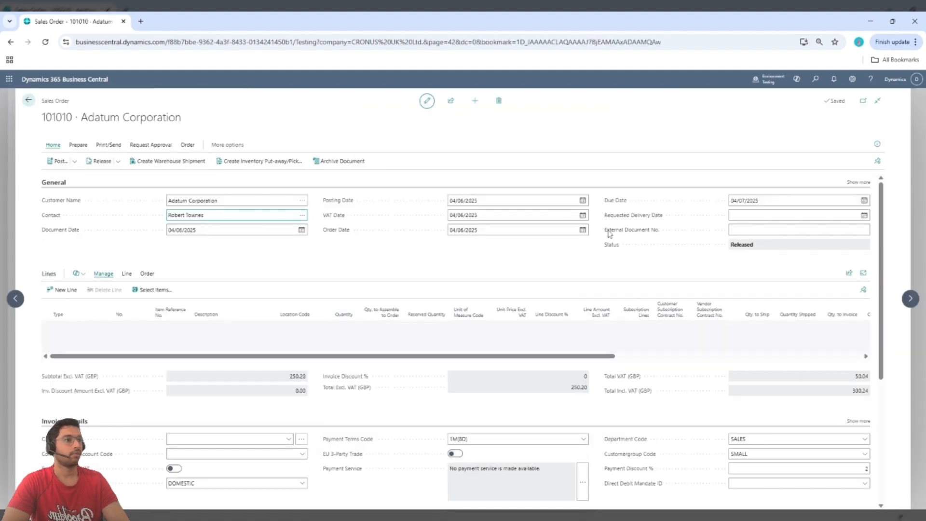
scroll(622, 290, "down", 2)
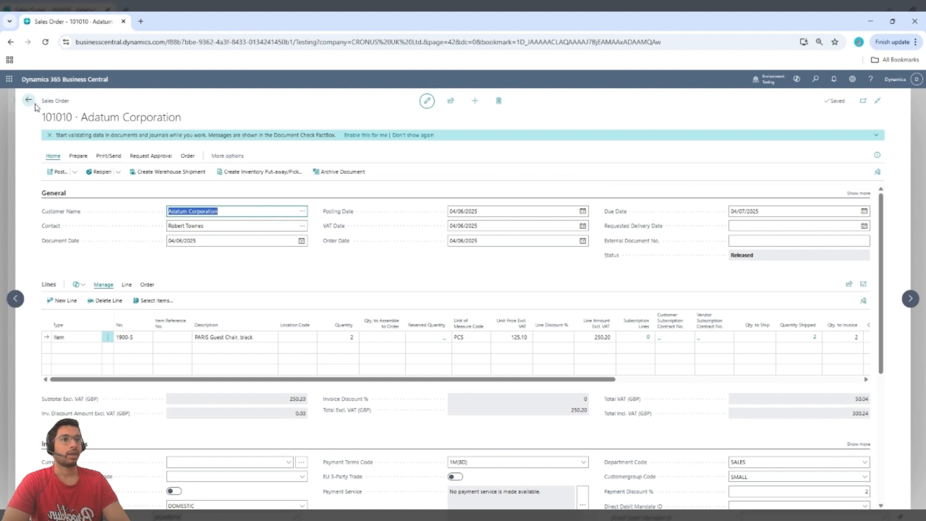
left_click(30, 103)
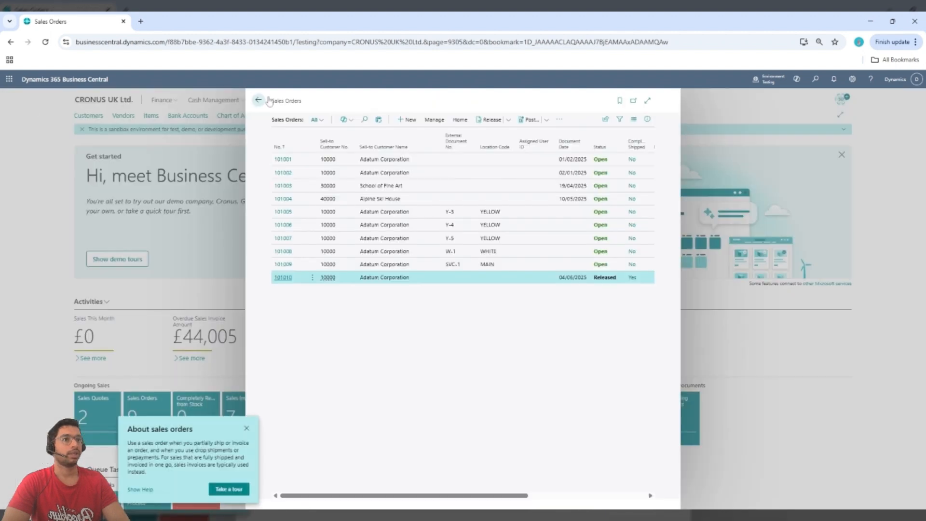
- Leave the Sales Orders list, check the Items list and then the Customers list, and return to the home page
left_click(259, 102)
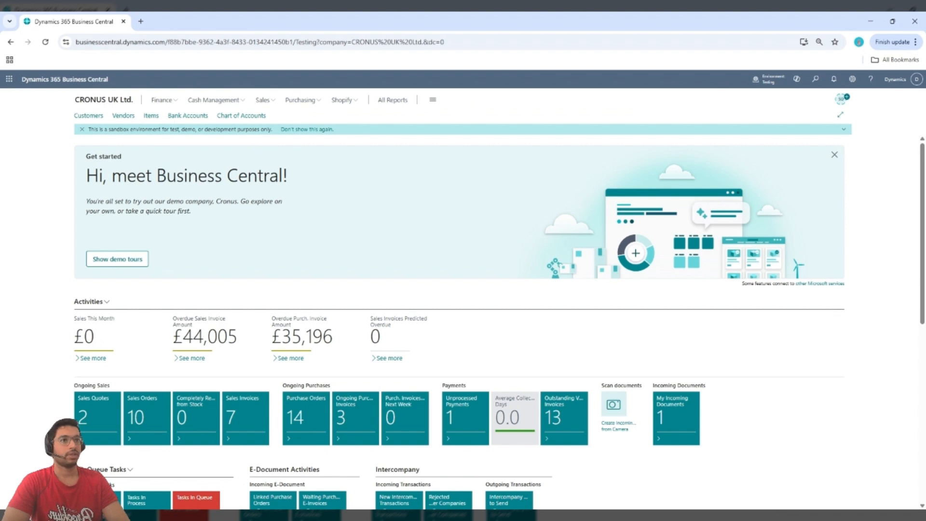
left_click(272, 103)
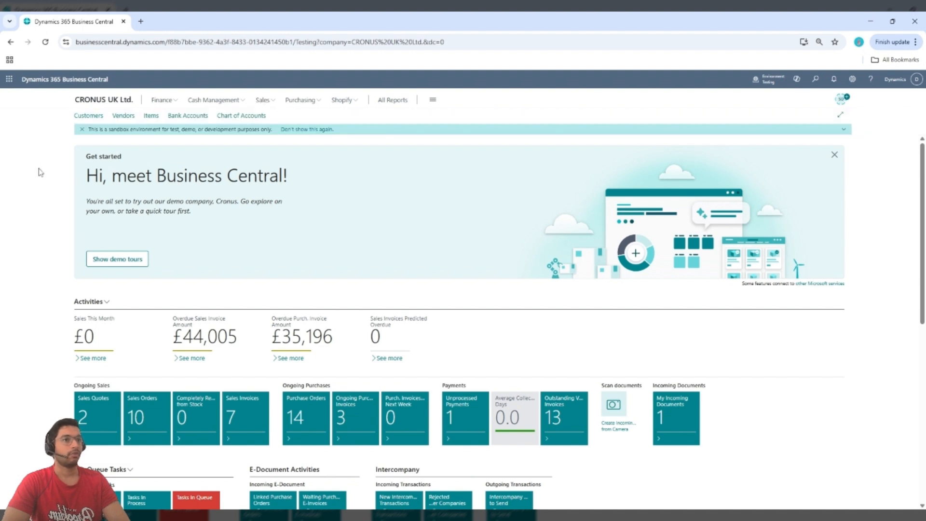
left_click(151, 116)
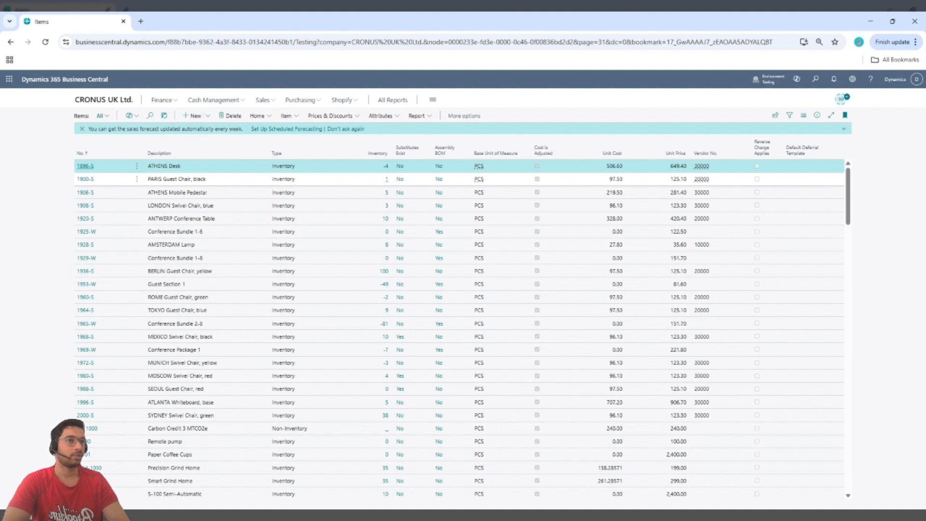
left_click(107, 103)
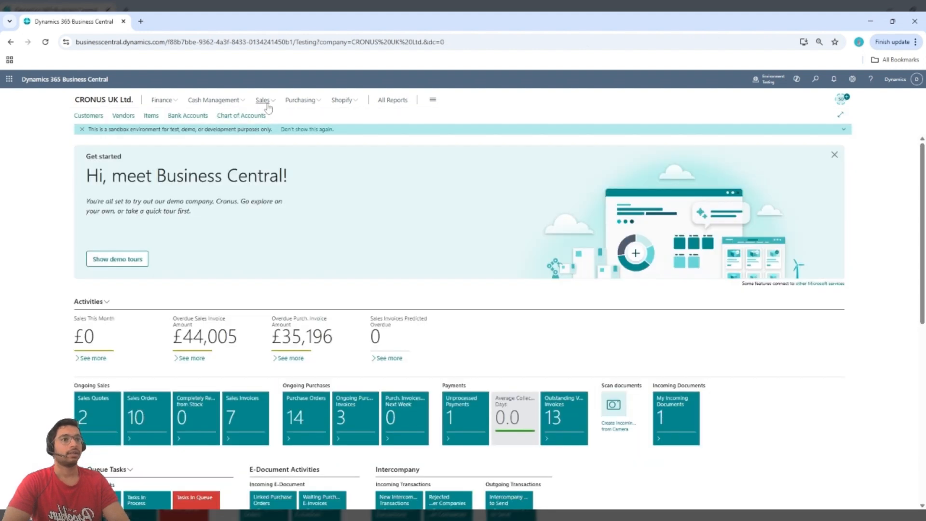
left_click(87, 116)
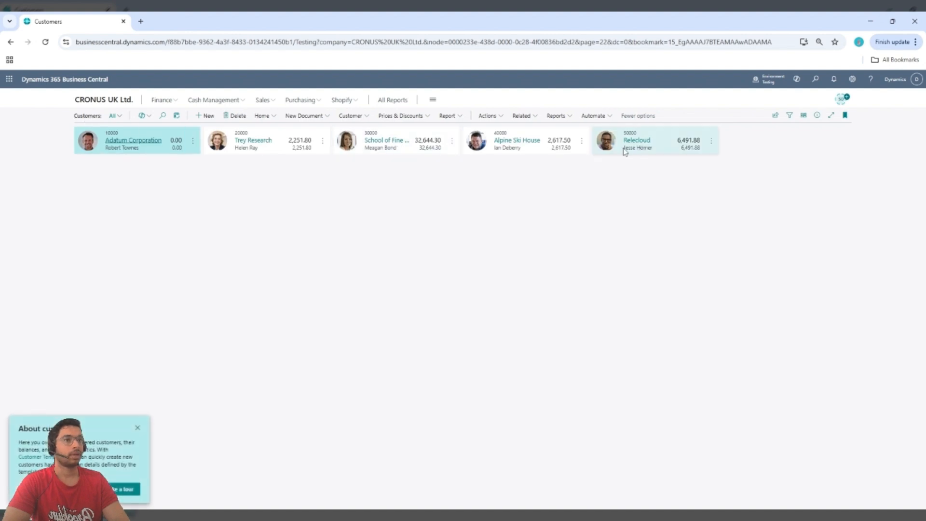
left_click(94, 102)
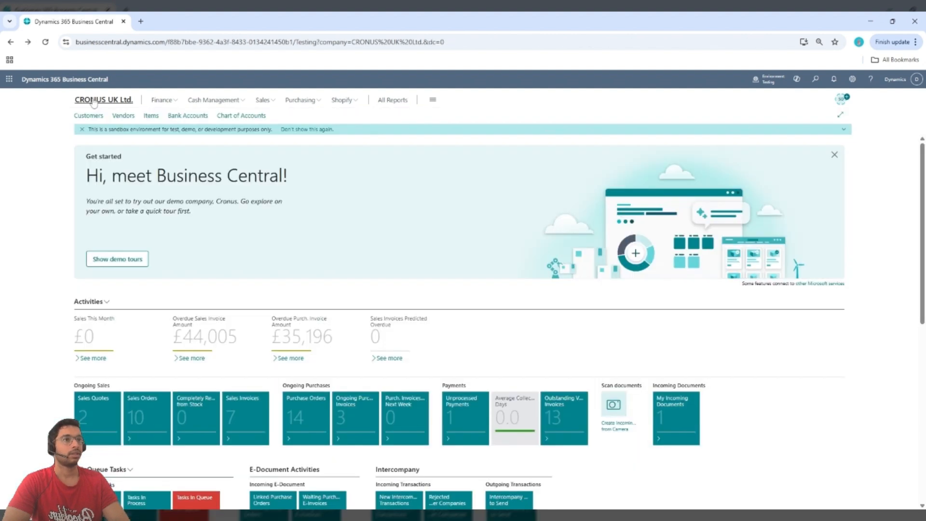
- Open the released Adatum Corporation order dated 04/06/2025 from the Sales Orders list and post it with the Invoice option only
left_click(261, 100)
left_click(188, 117)
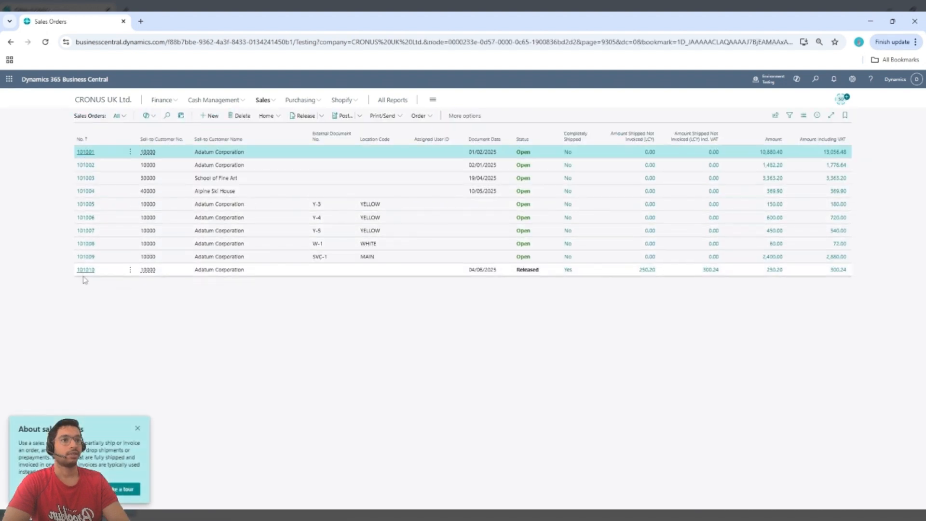
left_click(85, 273)
left_click(84, 270)
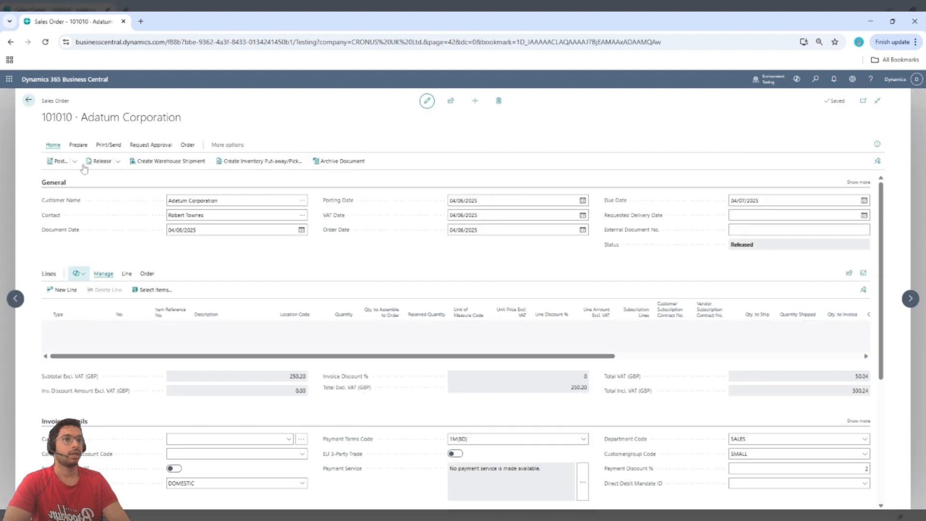
left_click(75, 172)
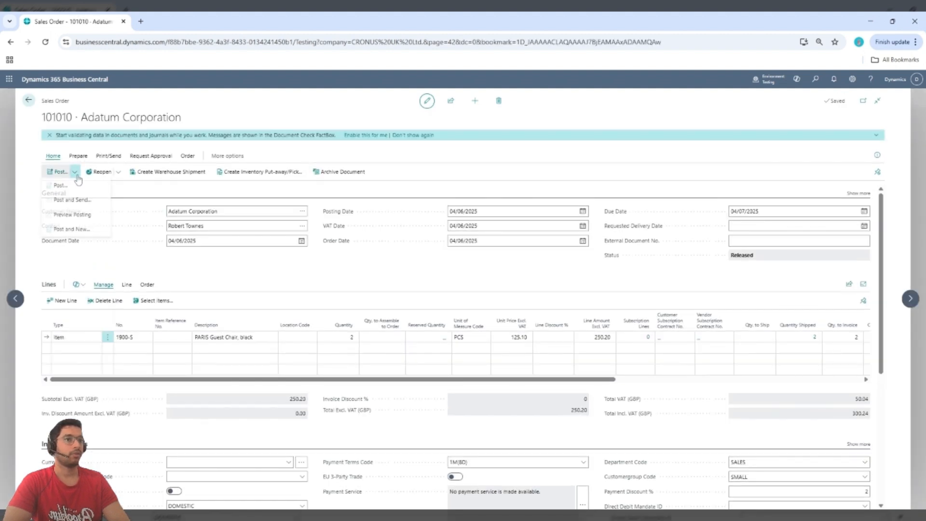
left_click(68, 189)
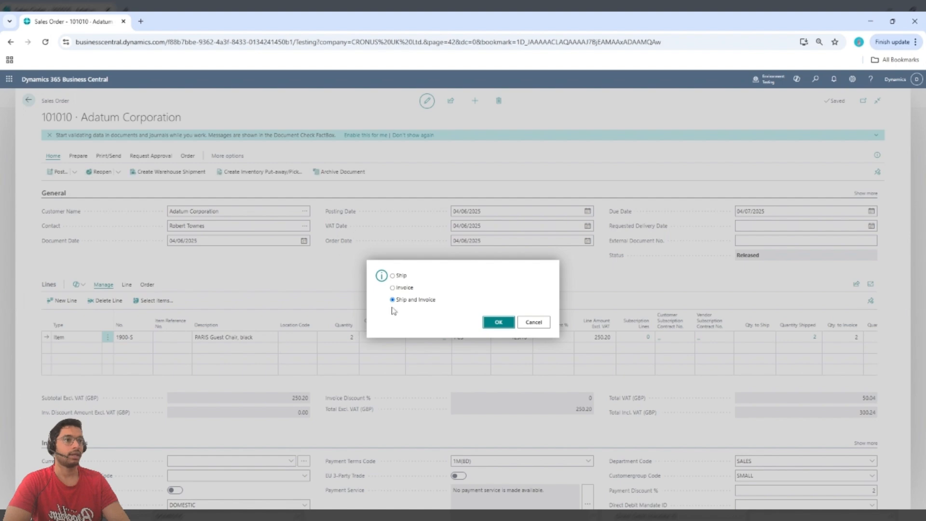
left_click(394, 288)
left_click(498, 322)
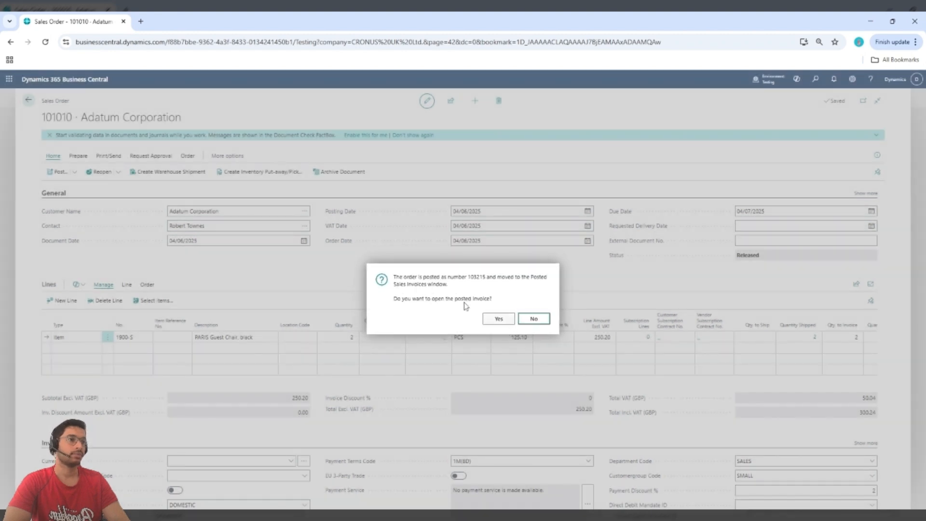
- Open the posted sales invoice to review its general details, line and totals, and return to the home page
left_click(499, 321)
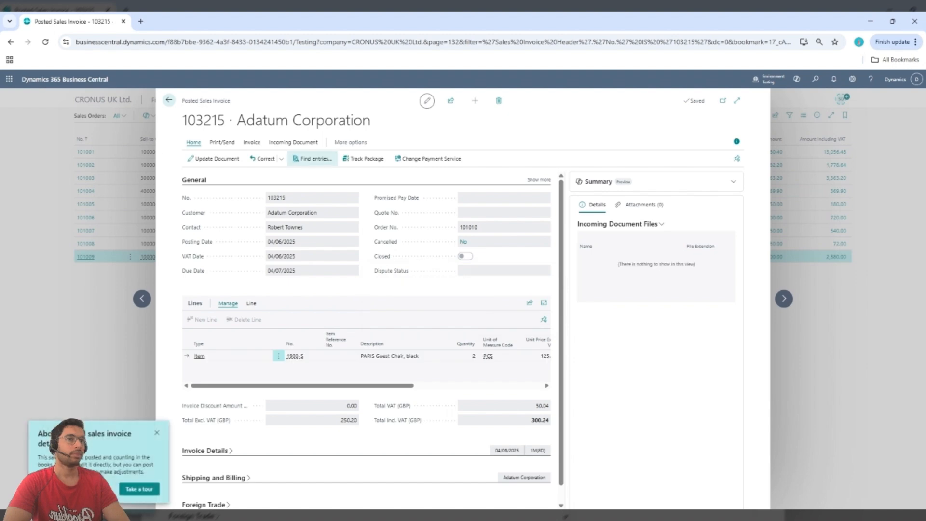
scroll(427, 296, "down", 1)
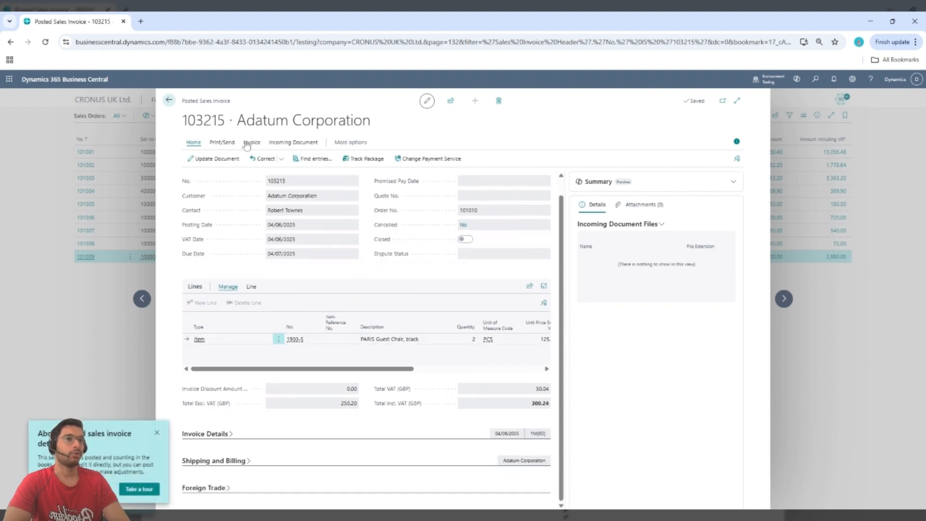
left_click(169, 100)
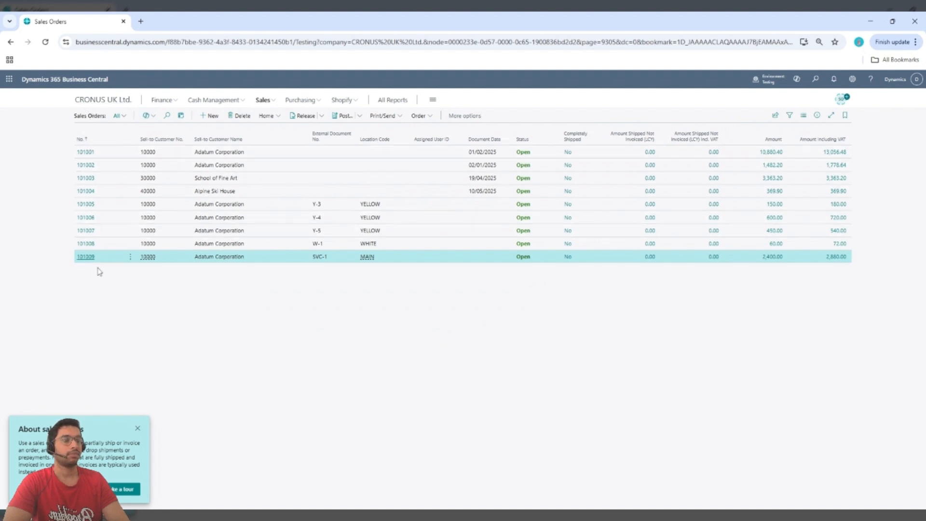
left_click(96, 101)
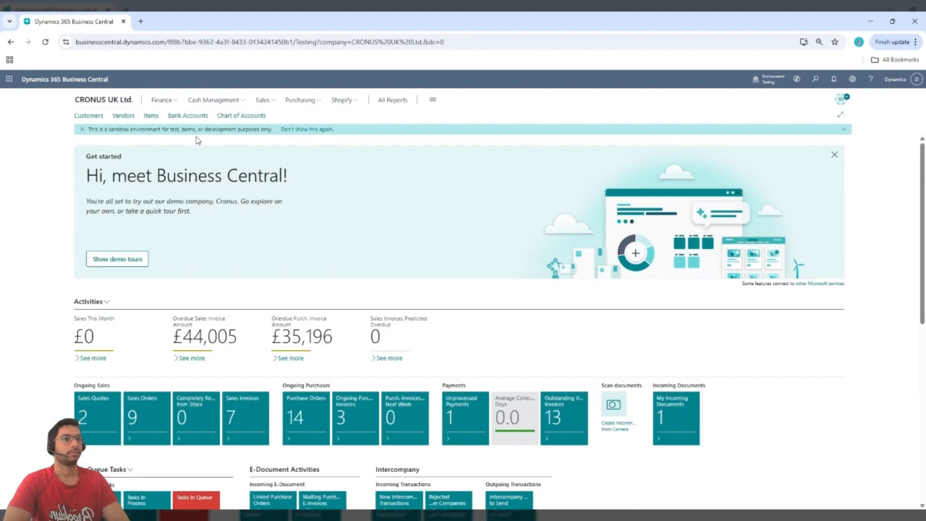